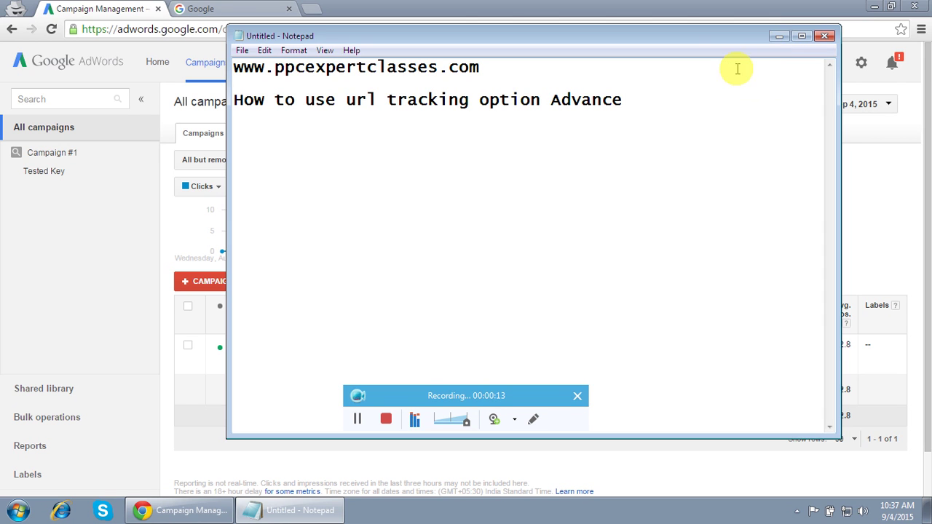
Switch to AdWords in Chrome and display the ads of the Tested Key ad group in Campaign #1.
{"action": "left_click", "coordinate": [779, 38]}
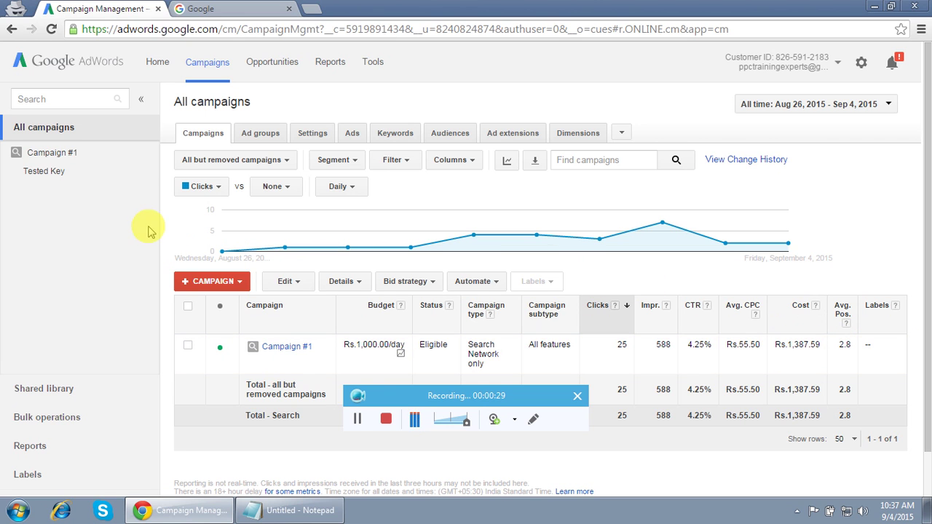
{"action": "left_click", "coordinate": [44, 173]}
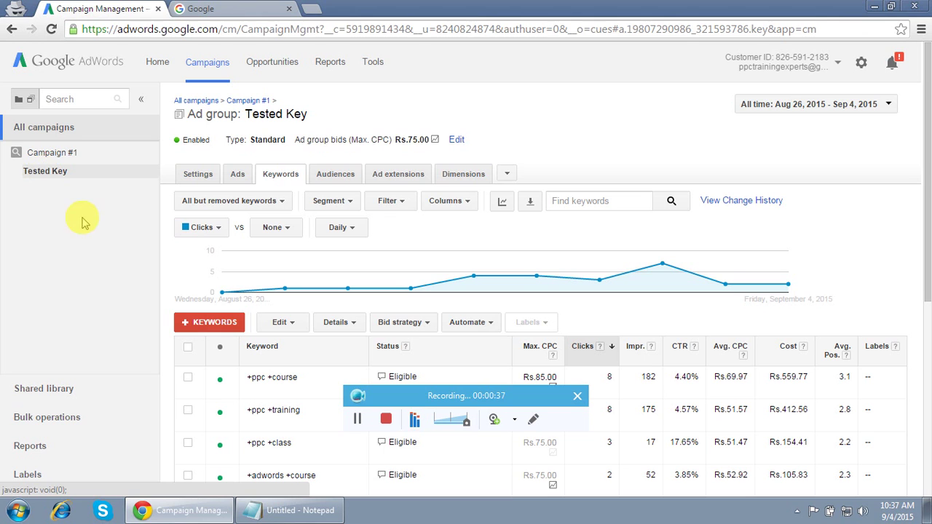
{"action": "left_click", "coordinate": [240, 175]}
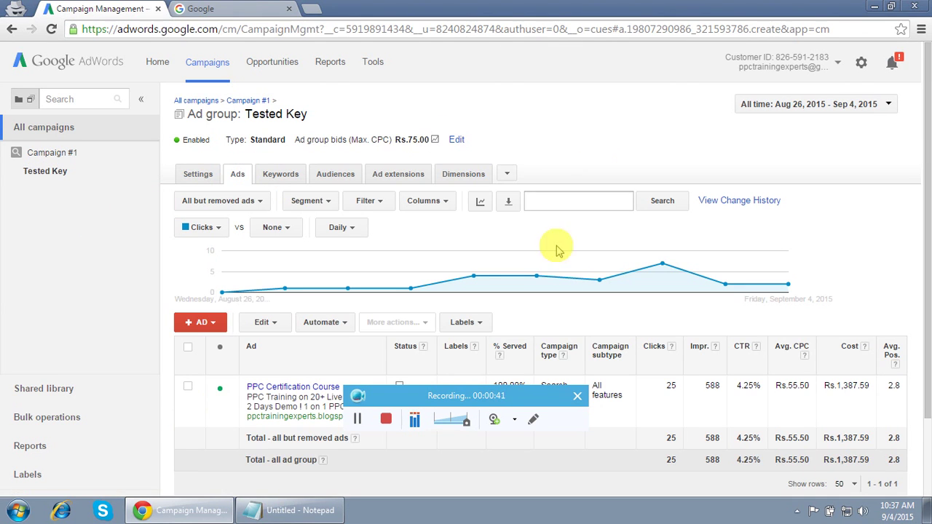
{"action": "left_click_drag", "start_coordinate": [524, 397], "coordinate": [752, 464]}
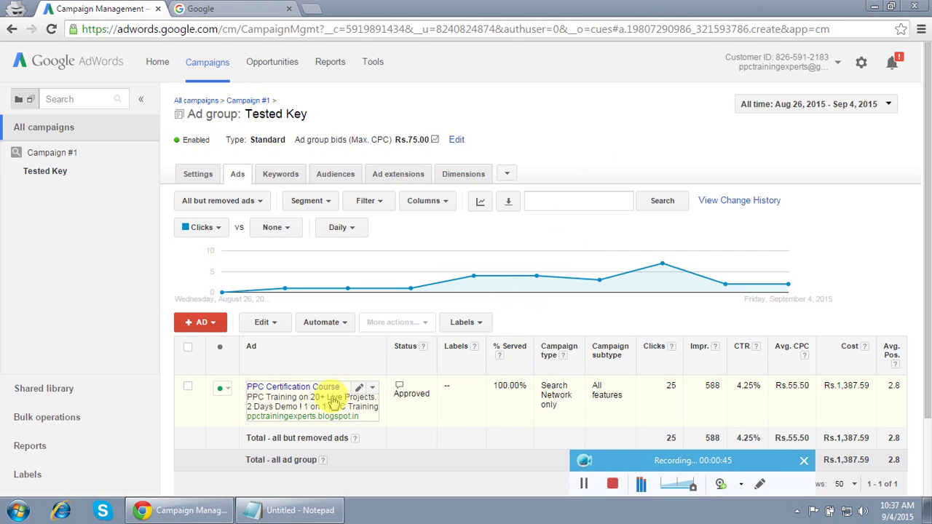
{"action": "left_click", "coordinate": [295, 509]}
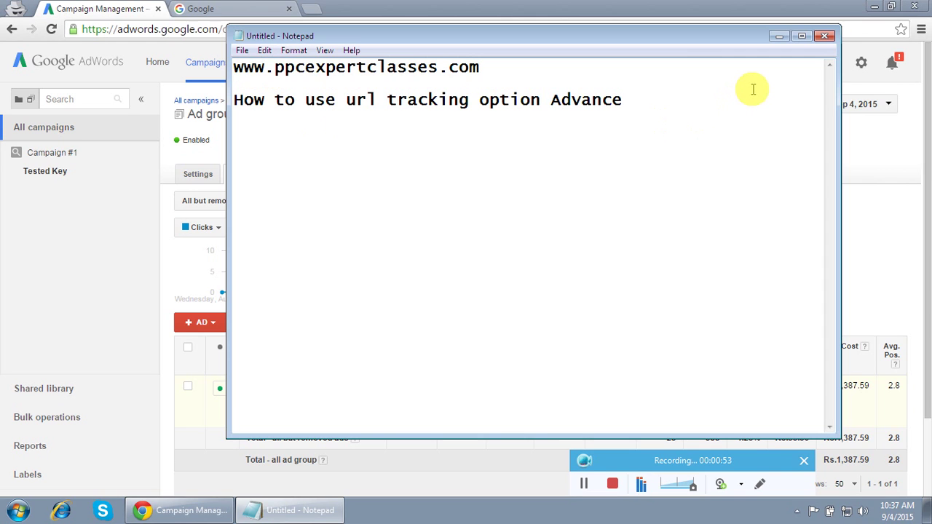
{"action": "left_click", "coordinate": [778, 36]}
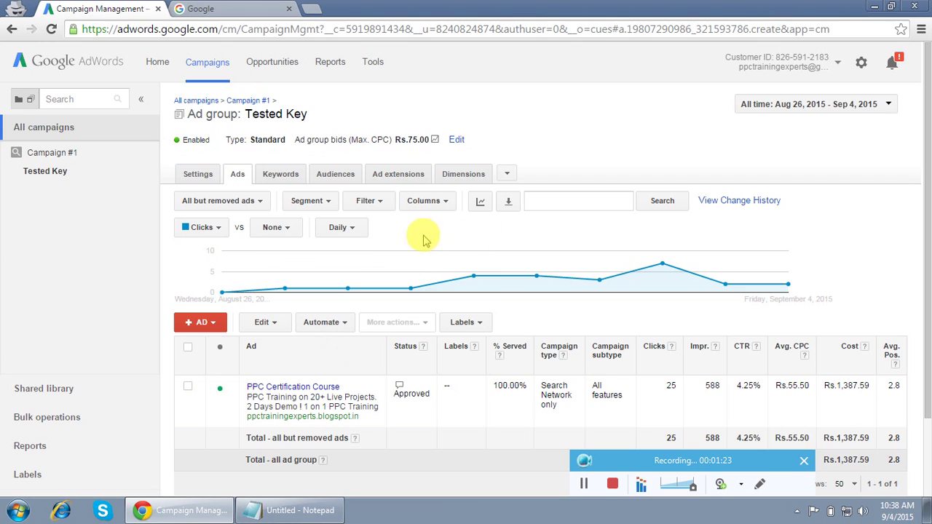
Open the PPC Certification Course ad for editing and compare its final URL with the tracking template in the advanced URL options.
{"action": "left_click", "coordinate": [358, 390]}
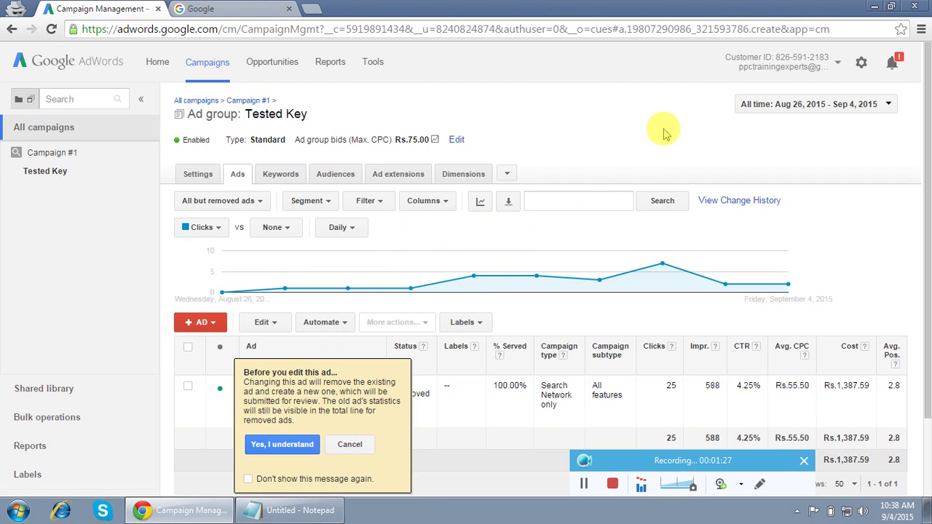
{"action": "left_click", "coordinate": [277, 446]}
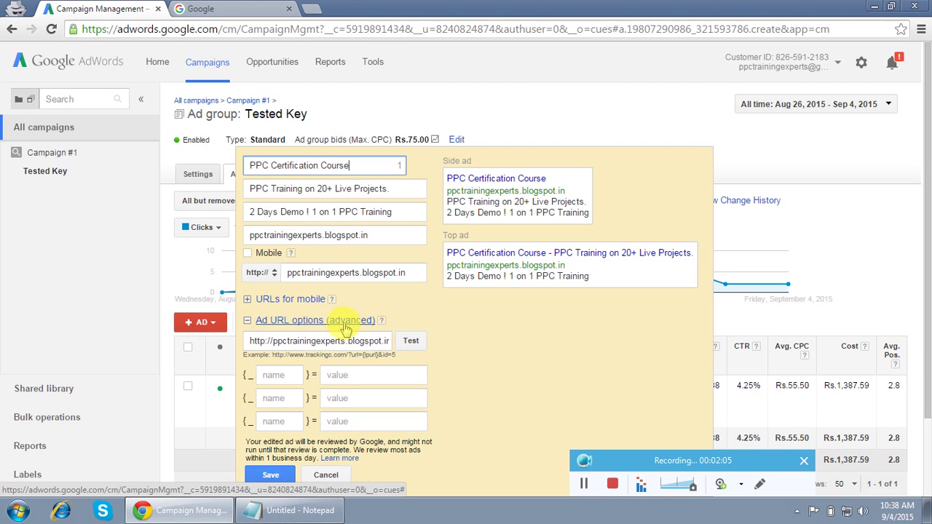
{"action": "left_click", "coordinate": [306, 340]}
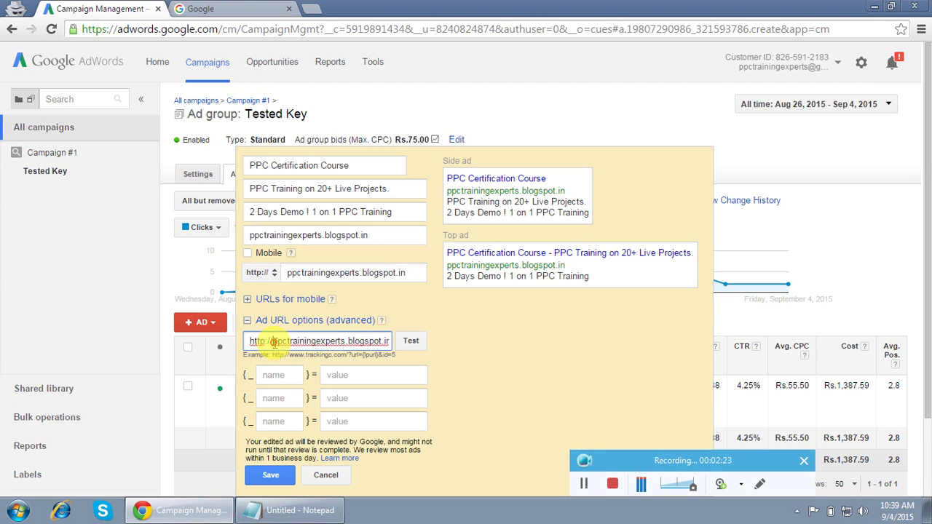
{"action": "left_click", "coordinate": [272, 341]}
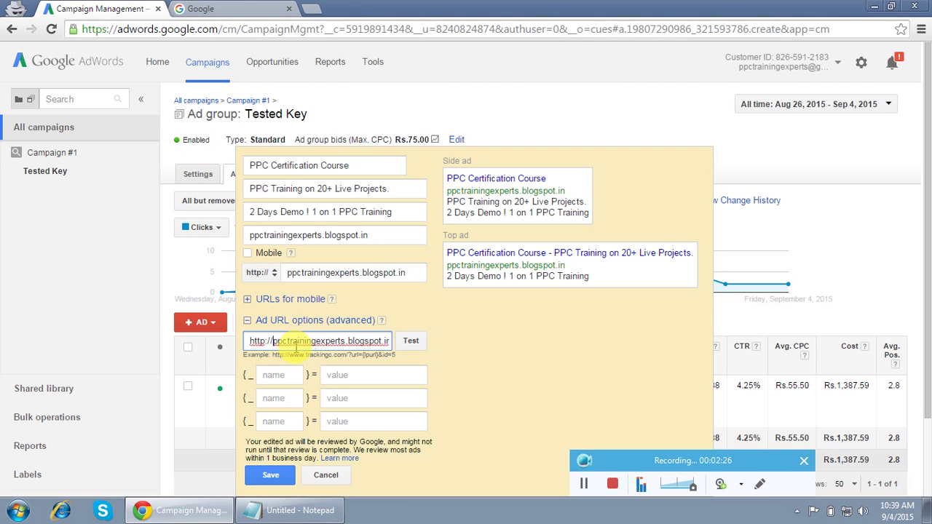
{"action": "left_click", "coordinate": [331, 274]}
{"action": "double_click", "coordinate": [332, 273]}
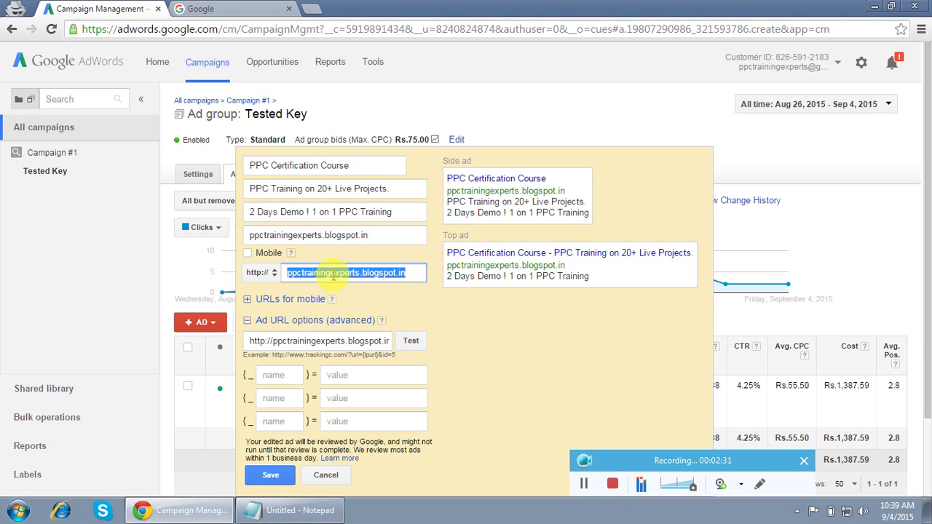
{"action": "left_click", "coordinate": [280, 339]}
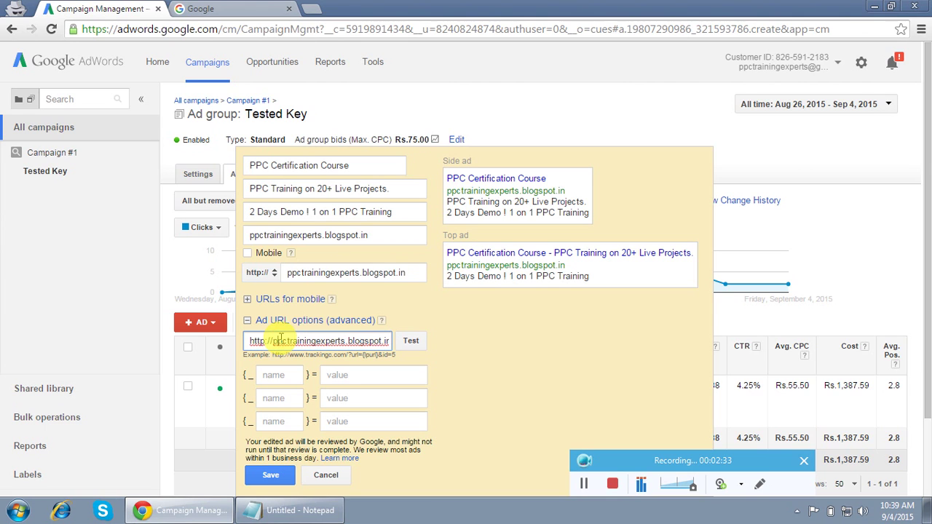
Read through the ad's tracking template from the base URL across its source, medium, keyword, matchtype and device parameters.
{"action": "key", "text": "Left"}
{"action": "key", "text": "Left"}
{"action": "key", "text": "Left"}
{"action": "key", "text": "End"}
{"action": "type", "text": "/?s"}
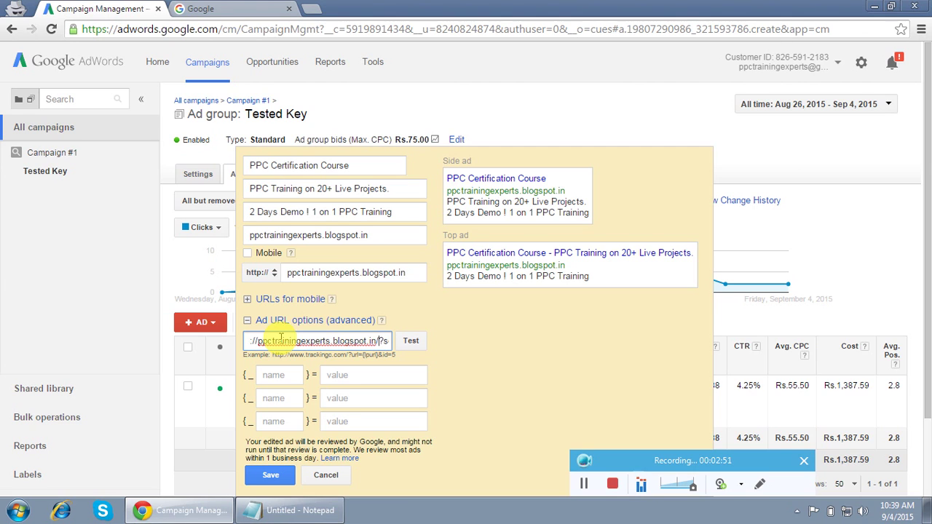
{"action": "type", "text": "ource=google&me"}
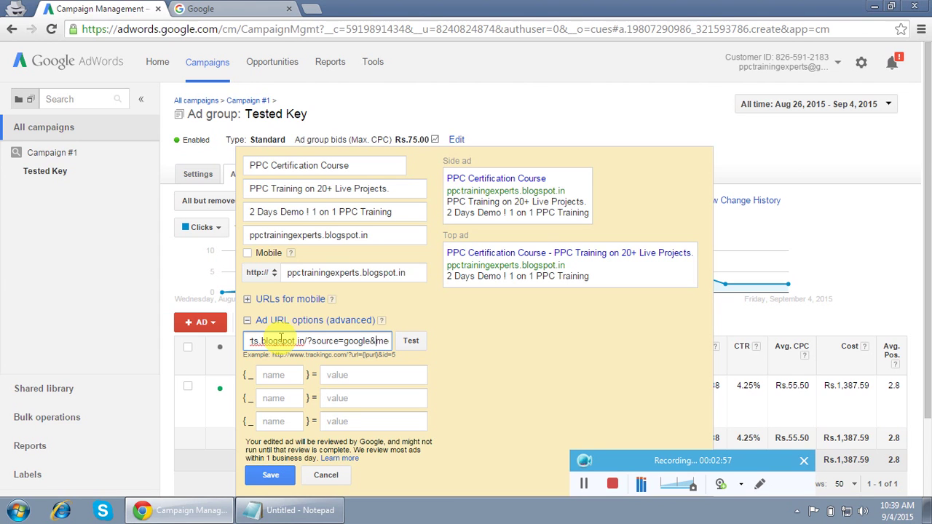
{"action": "type", "text": "dium="}
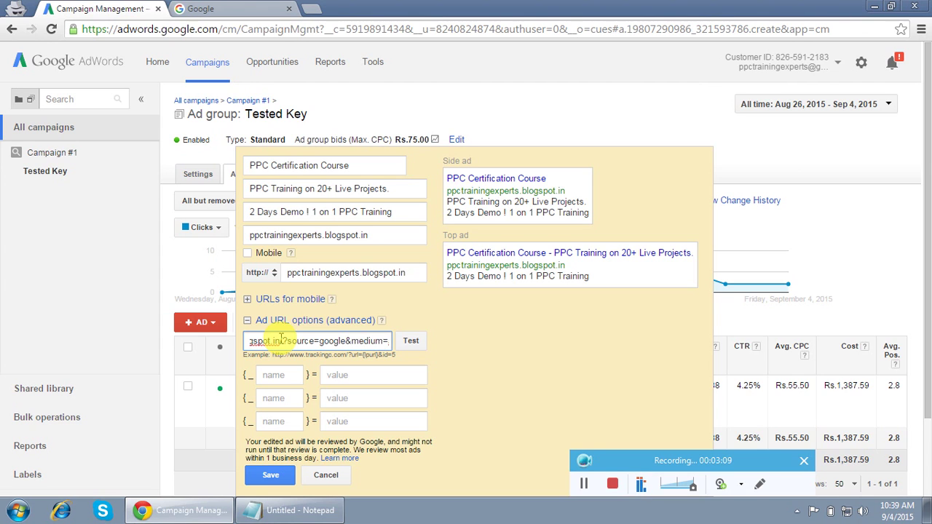
{"action": "type", "text": "adwords&key"}
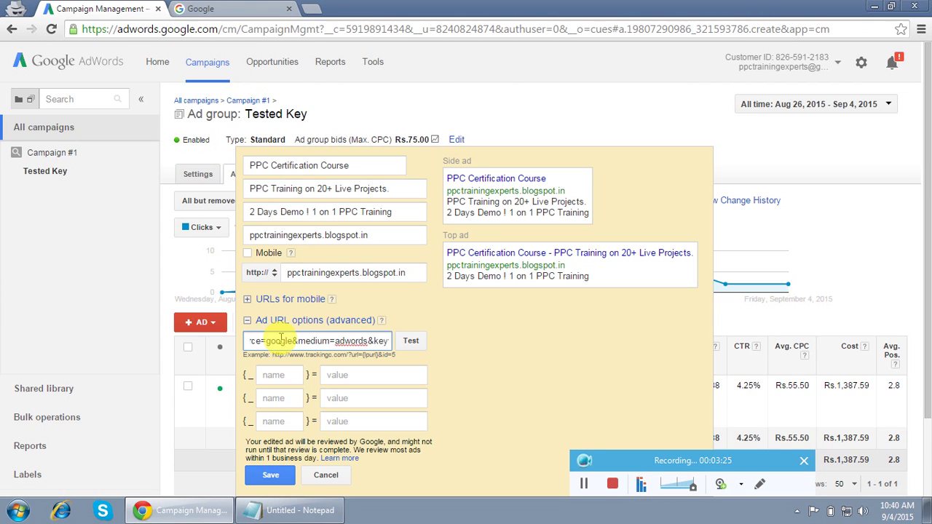
{"action": "type", "text": "word={keyword}"}
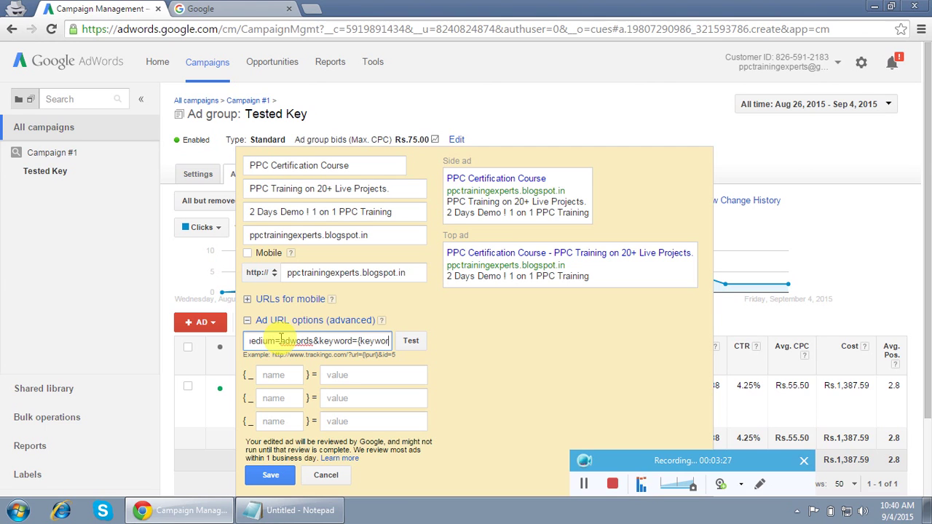
{"action": "type", "text": "&matchtyp"}
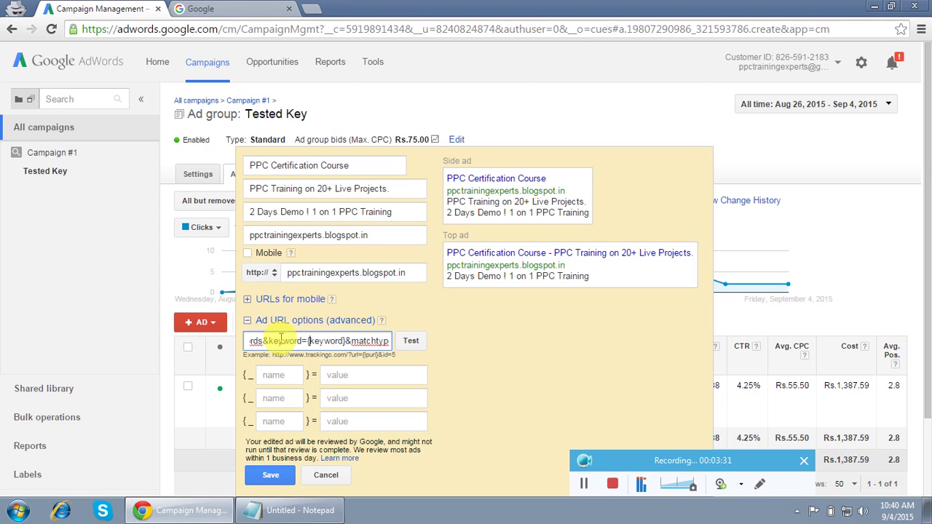
{"action": "key", "text": "Left"}
{"action": "key", "text": "Left"}
{"action": "key", "text": "Left"}
{"action": "key", "text": "Left"}
{"action": "key", "text": "Left"}
{"action": "key", "text": "Left"}
{"action": "type", "text": "e={ma"}
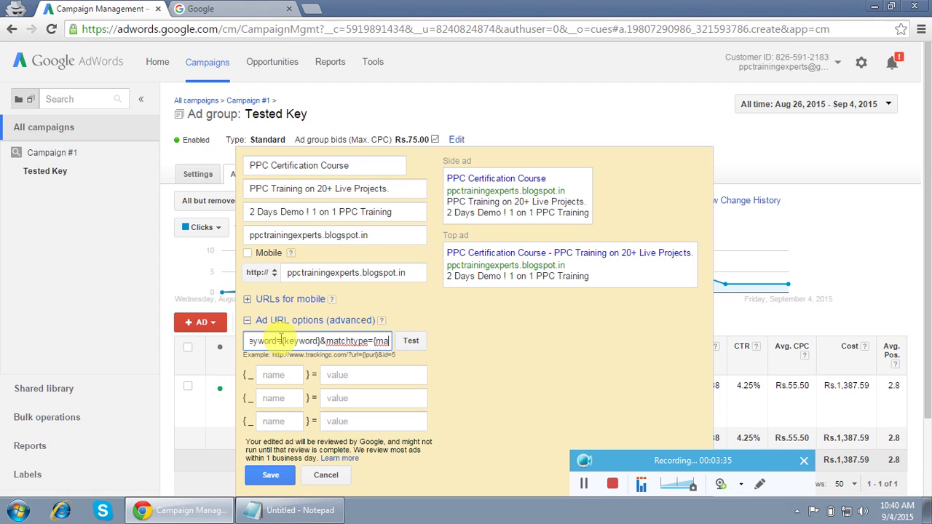
{"action": "type", "text": "tchtype}"}
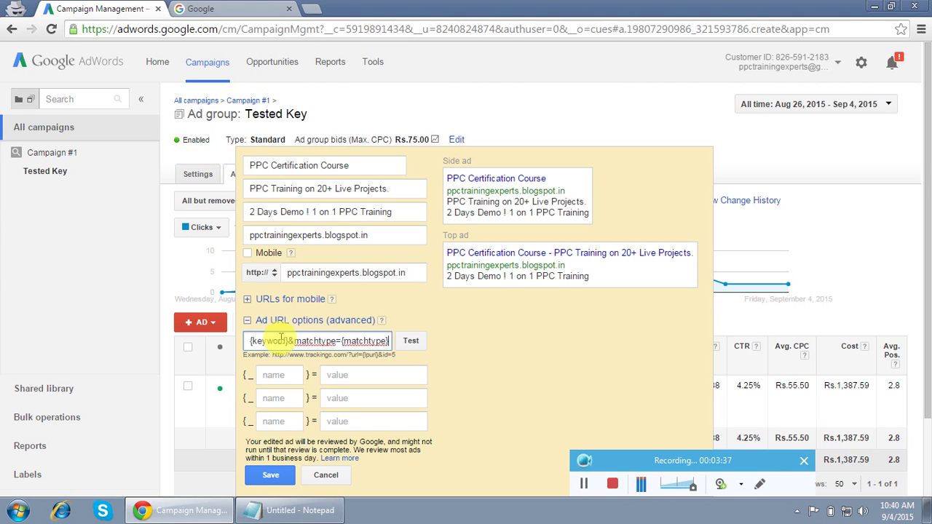
{"action": "type", "text": "&device={device}"}
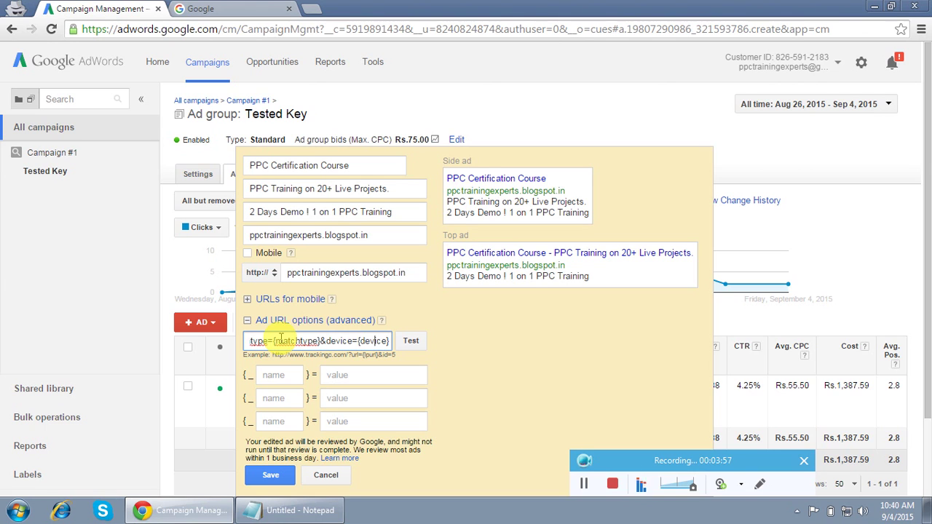
Review the tracking template's parameters again, going back and forth between device, matchtype, keyword and medium.
{"action": "key", "text": "Left"}
{"action": "key", "text": "Left"}
{"action": "key", "text": "Left"}
{"action": "key", "text": "Left"}
{"action": "key", "text": "Left"}
{"action": "key", "text": "Left"}
{"action": "key", "text": "Left"}
{"action": "key", "text": "Left"}
{"action": "key", "text": "Left"}
{"action": "key", "text": "Left"}
{"action": "key", "text": "Left"}
{"action": "key", "text": "Left"}
{"action": "key", "text": "Left"}
{"action": "key", "text": "Left"}
{"action": "key", "text": "Left"}
{"action": "key", "text": "Left"}
{"action": "key", "text": "Left"}
{"action": "key", "text": "Left"}
{"action": "key", "text": "Left"}
{"action": "key", "text": "Left"}
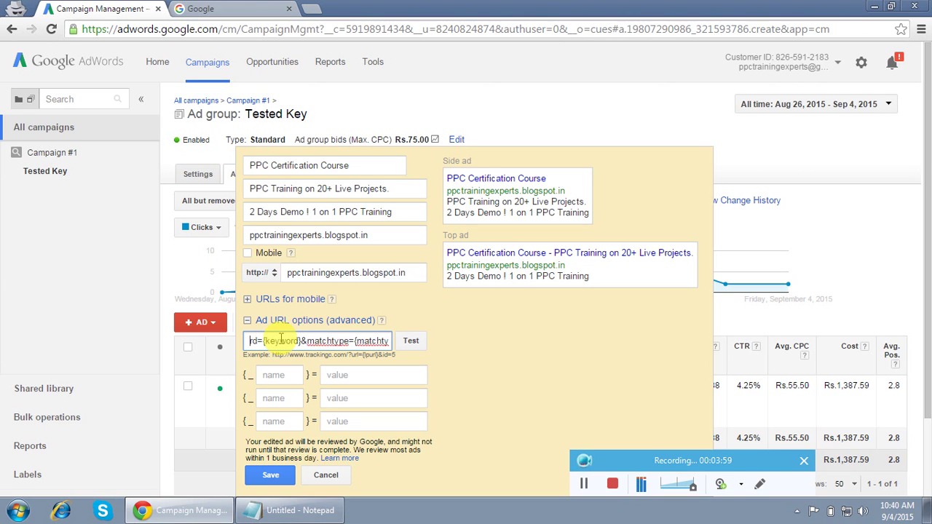
{"action": "key", "text": "Left"}
{"action": "key", "text": "Left"}
{"action": "key", "text": "Left"}
{"action": "key", "text": "Left"}
{"action": "key", "text": "Left"}
{"action": "key", "text": "Left"}
{"action": "key", "text": "Left"}
{"action": "key", "text": "Left"}
{"action": "key", "text": "Left"}
{"action": "key", "text": "Left"}
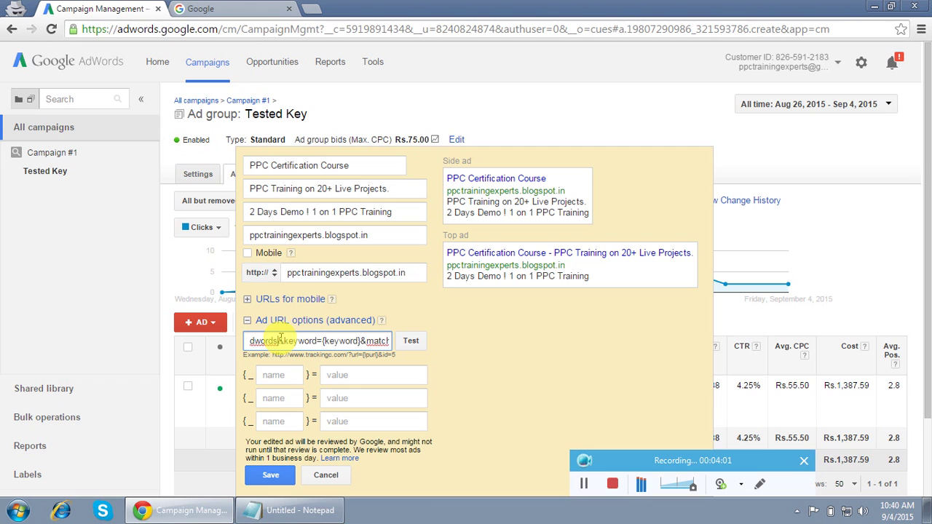
{"action": "key", "text": "Right"}
{"action": "key", "text": "Right"}
{"action": "key", "text": "Right"}
{"action": "key", "text": "Right"}
{"action": "key", "text": "Right"}
{"action": "key", "text": "Right"}
{"action": "key", "text": "Right"}
{"action": "key", "text": "Right"}
{"action": "key", "text": "Right"}
{"action": "key", "text": "Right"}
{"action": "key", "text": "Right"}
{"action": "key", "text": "Right"}
{"action": "key", "text": "Right"}
{"action": "key", "text": "Right"}
{"action": "key", "text": "Right"}
{"action": "key", "text": "Right"}
{"action": "key", "text": "Right"}
{"action": "key", "text": "Right"}
{"action": "key", "text": "Right"}
{"action": "key", "text": "Right"}
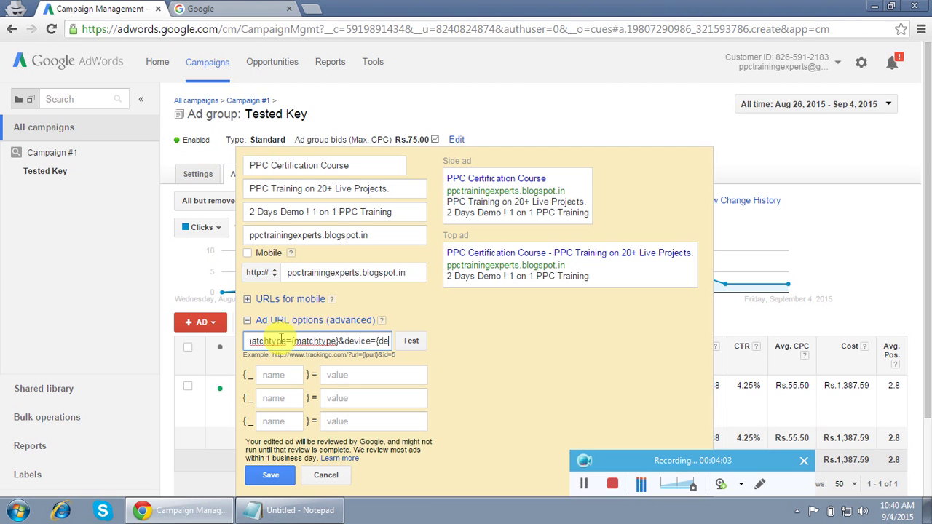
{"action": "key", "text": "Left"}
{"action": "key", "text": "Left"}
{"action": "key", "text": "Left"}
{"action": "key", "text": "Left"}
{"action": "key", "text": "Left"}
{"action": "key", "text": "Left"}
{"action": "key", "text": "Left"}
{"action": "key", "text": "Left"}
{"action": "key", "text": "Left"}
{"action": "key", "text": "Left"}
{"action": "key", "text": "Left"}
{"action": "key", "text": "Left"}
{"action": "key", "text": "Left"}
{"action": "key", "text": "Left"}
{"action": "key", "text": "Left"}
{"action": "key", "text": "Left"}
{"action": "key", "text": "Left"}
{"action": "key", "text": "Left"}
{"action": "key", "text": "Left"}
{"action": "key", "text": "Left"}
{"action": "key", "text": "Left"}
{"action": "key", "text": "Left"}
{"action": "key", "text": "Left"}
{"action": "key", "text": "Left"}
{"action": "key", "text": "Left"}
{"action": "key", "text": "Left"}
{"action": "key", "text": "Left"}
{"action": "key", "text": "Left"}
{"action": "key", "text": "Left"}
{"action": "key", "text": "Left"}
{"action": "key", "text": "Left"}
{"action": "key", "text": "Left"}
{"action": "key", "text": "Left"}
{"action": "key", "text": "Left"}
{"action": "key", "text": "Left"}
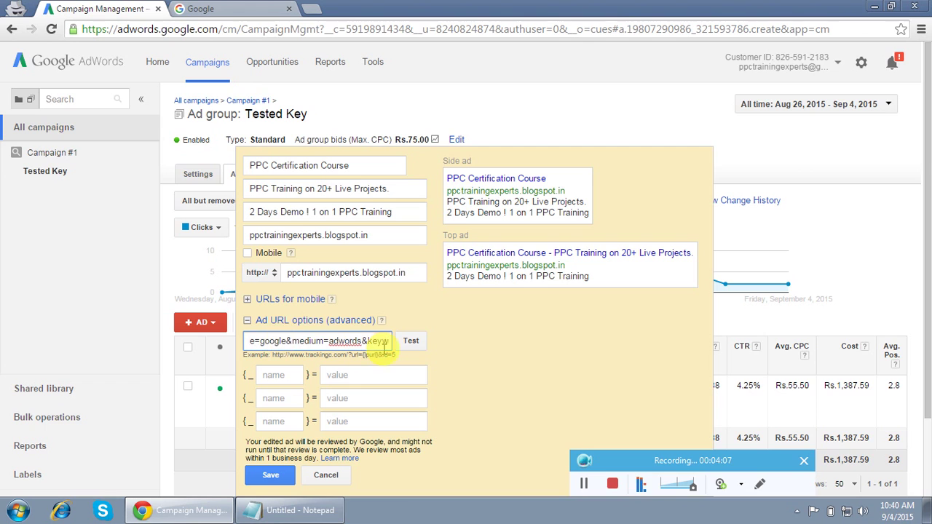
Test the tracking template, open the click URL from the test details and inspect the keyword parameter in the landing page address.
{"action": "left_click", "coordinate": [413, 343]}
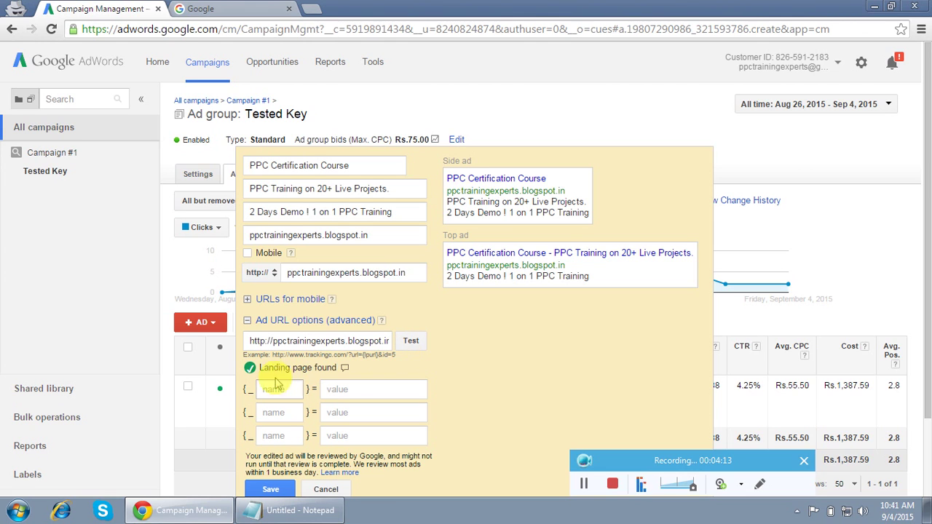
{"action": "left_click", "coordinate": [345, 370]}
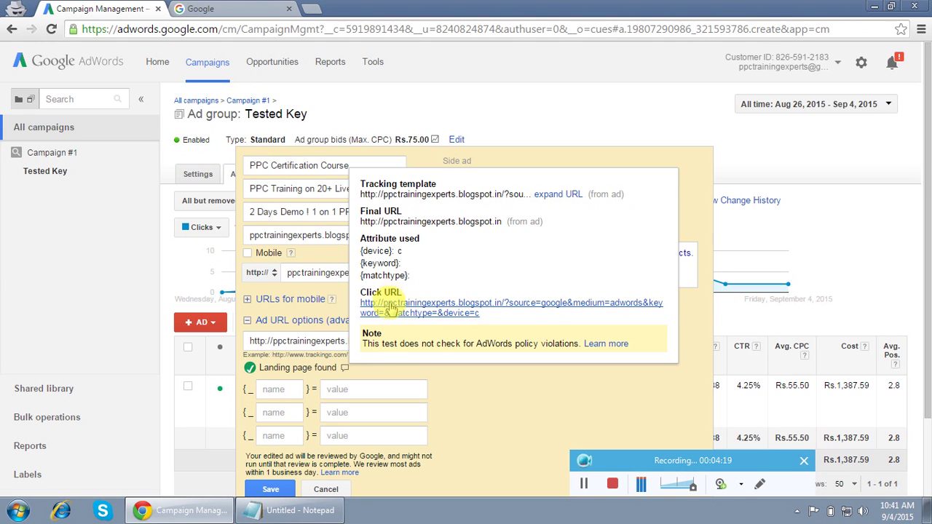
{"action": "left_click", "coordinate": [510, 302]}
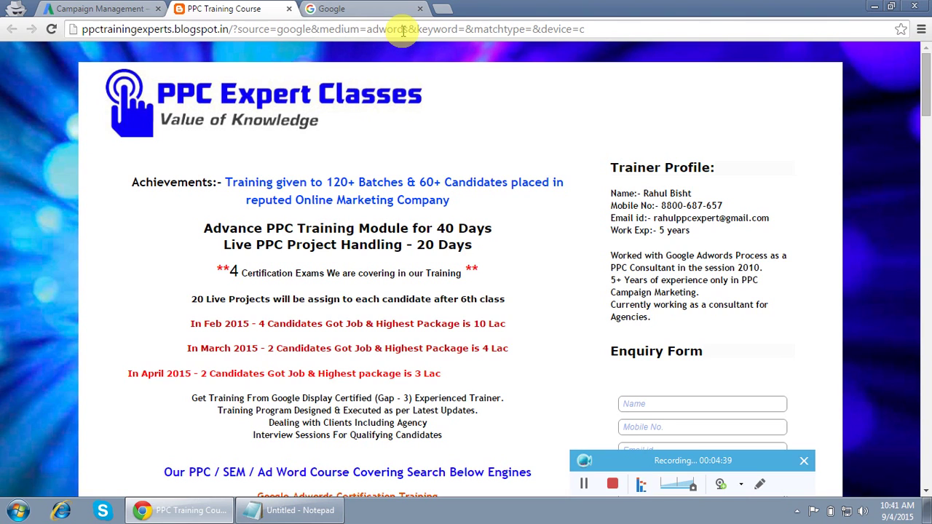
{"action": "left_click", "coordinate": [466, 29]}
{"action": "left_click", "coordinate": [466, 29]}
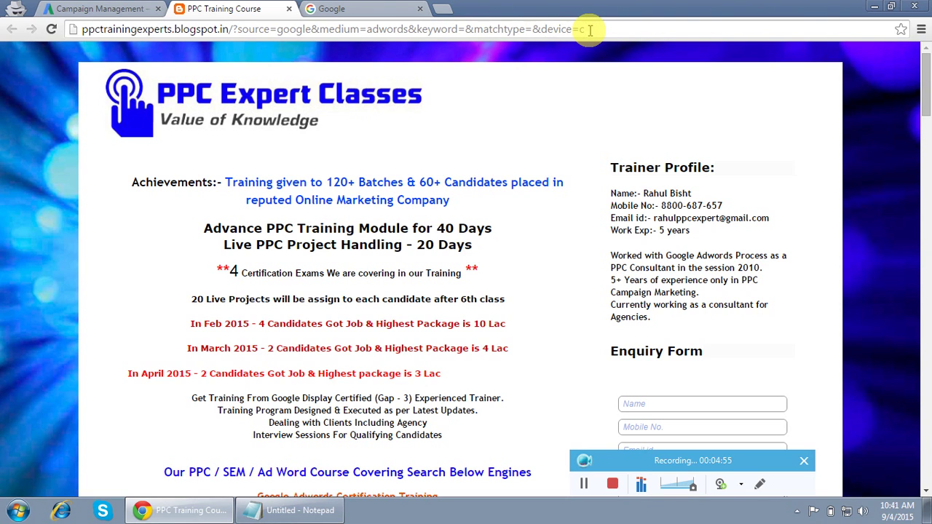
Switch to Notepad and add the line "ppc course delhi" below the existing notes.
{"action": "left_click", "coordinate": [294, 508]}
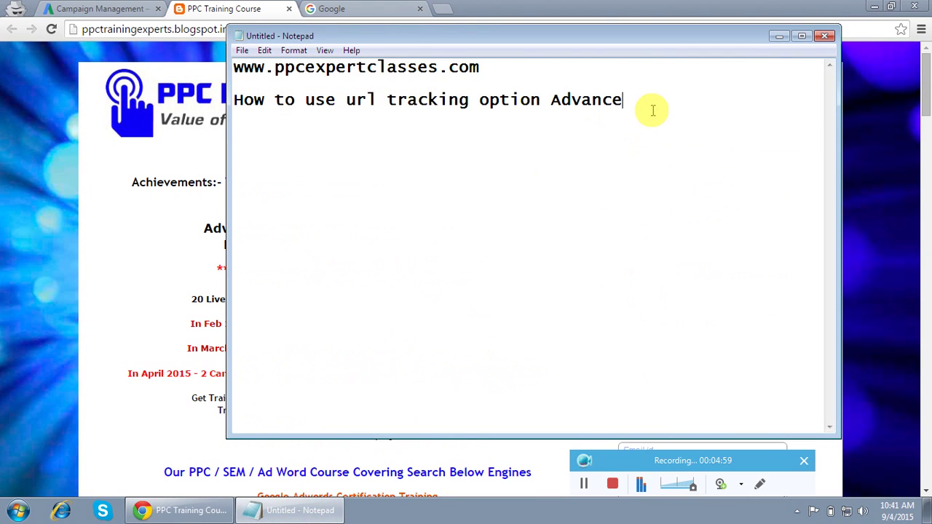
{"action": "key", "text": "Return"}
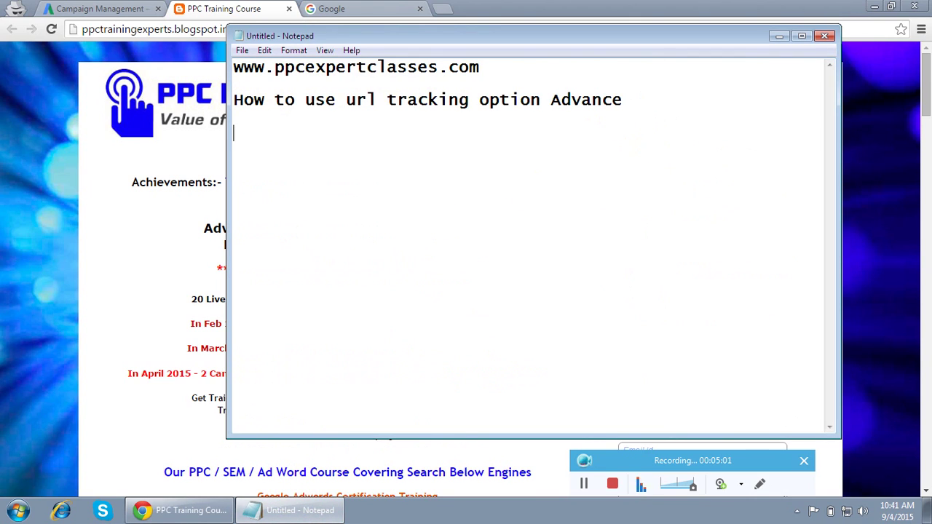
{"action": "type", "text": "ppc course "}
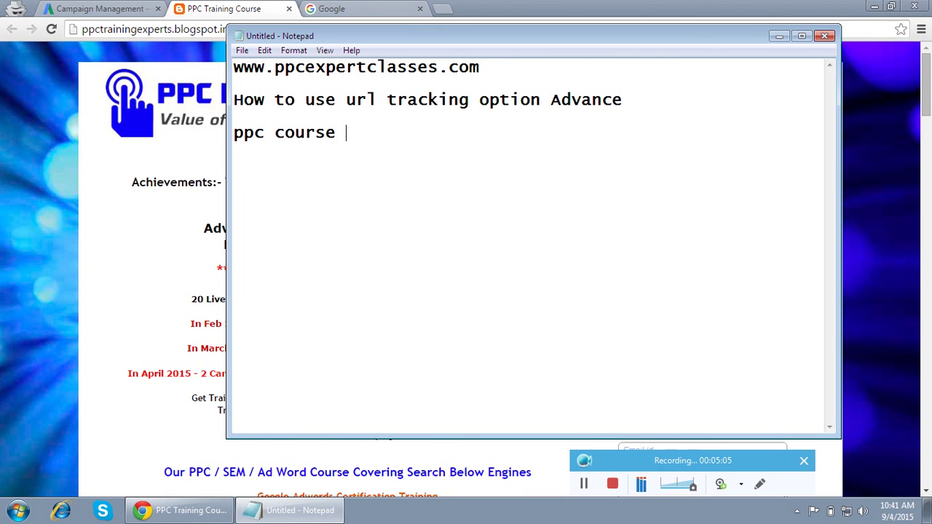
{"action": "type", "text": "delhi"}
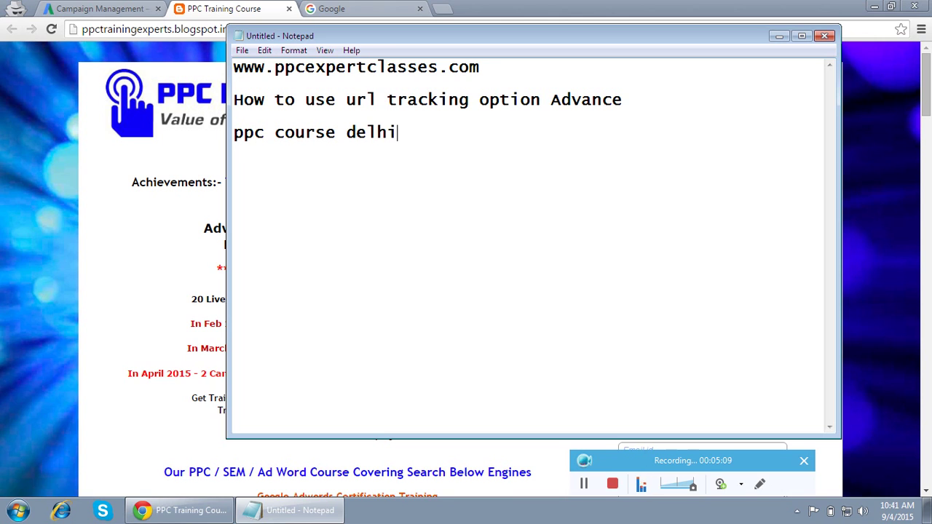
{"action": "key", "text": "Return"}
{"action": "key", "text": "Return"}
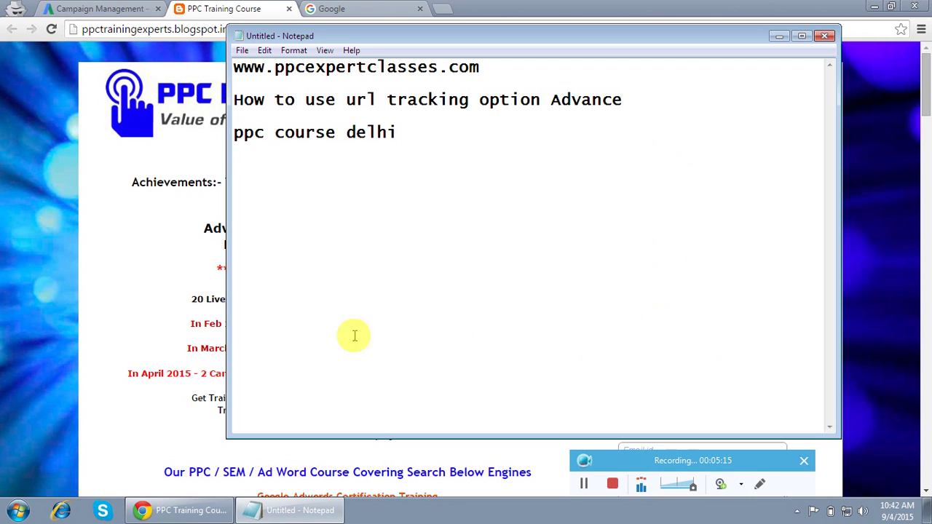
Check the keyword parameter in the landing page address and add the line "20%ppc20%course20%delhi" below "ppc course delhi" in the Notepad notes.
{"action": "left_click", "coordinate": [778, 36]}
{"action": "left_click", "coordinate": [464, 29]}
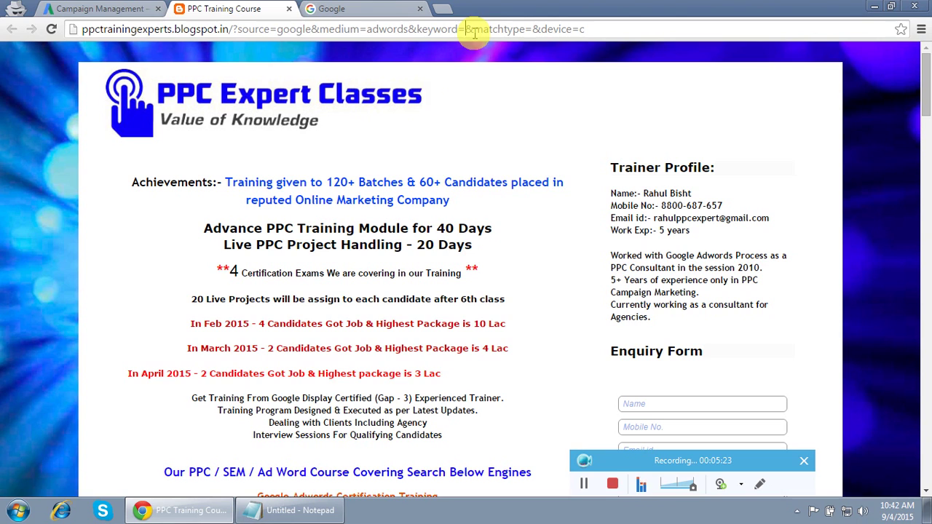
{"action": "left_click", "coordinate": [299, 510]}
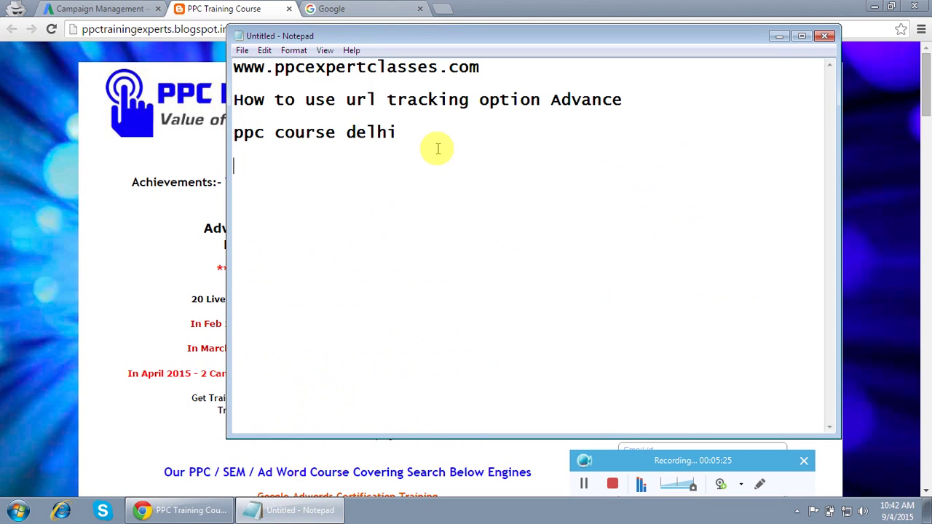
{"action": "type", "text": "20"}
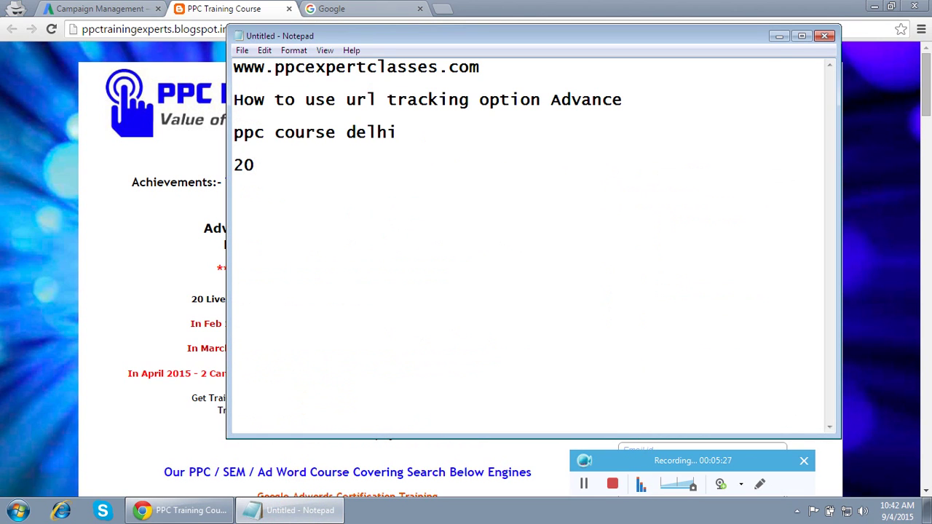
{"action": "type", "text": "%ppc"}
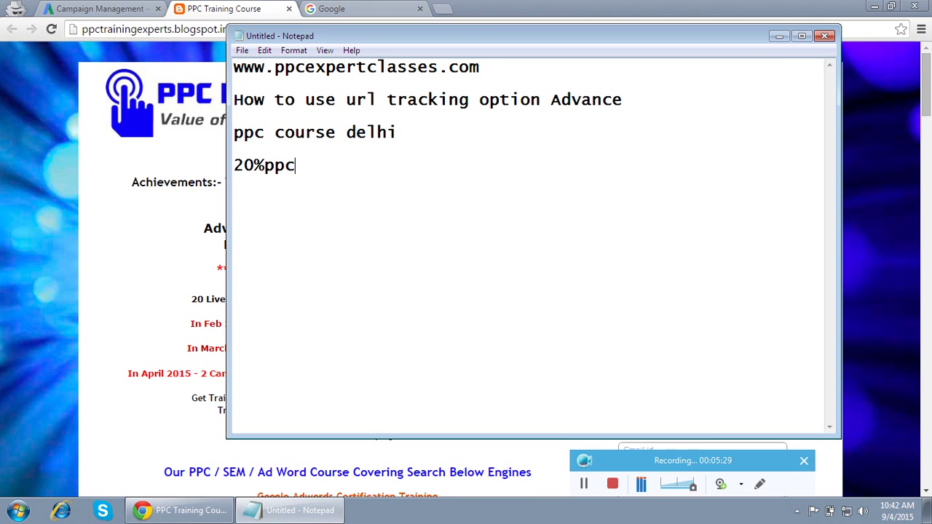
{"action": "type", "text": "20%course"}
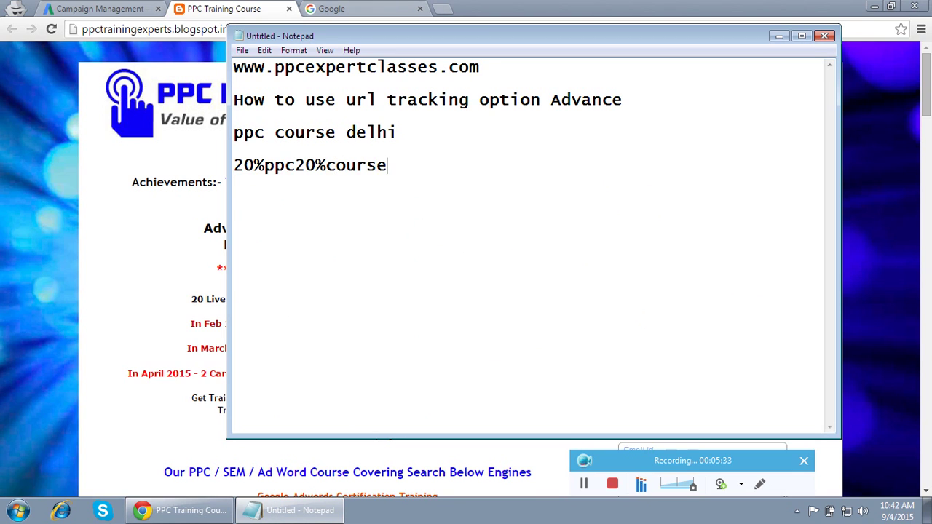
{"action": "type", "text": "20%delhi"}
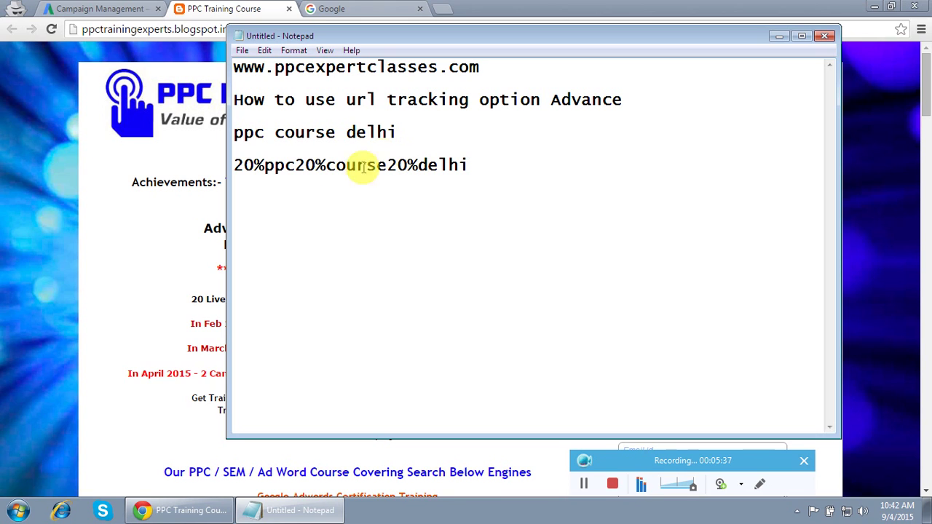
{"action": "left_click", "coordinate": [262, 164]}
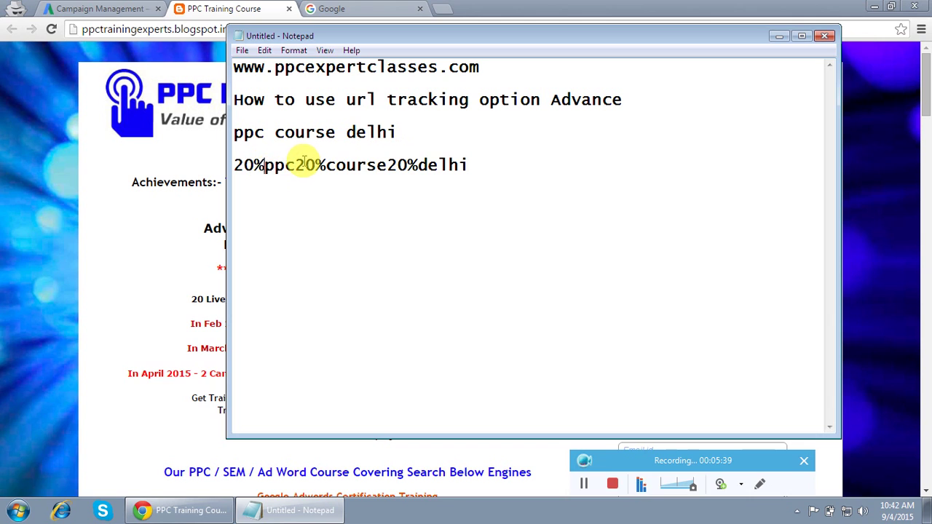